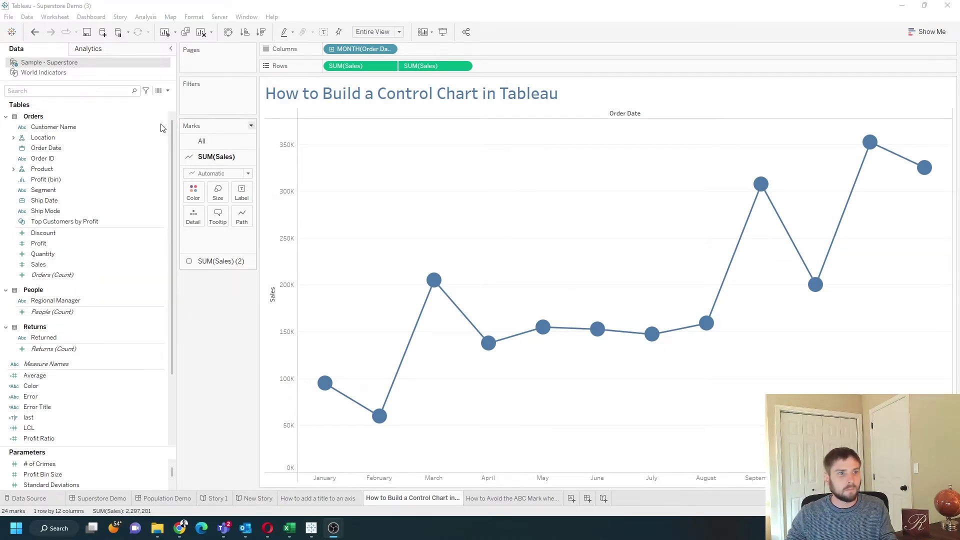
- Review the Average calculation WINDOW_AVG(SUM([Sales])) and place Average on the Marks card Detail
{"action": "left_click", "coordinate": [63, 91]}
{"action": "type", "text": "av"}
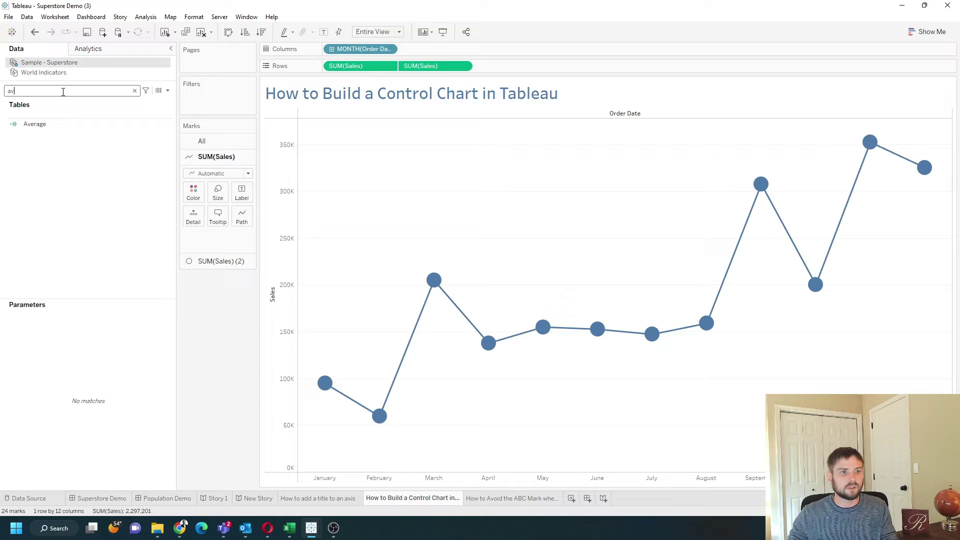
{"action": "left_click", "coordinate": [146, 124]}
{"action": "right_click", "coordinate": [173, 126]}
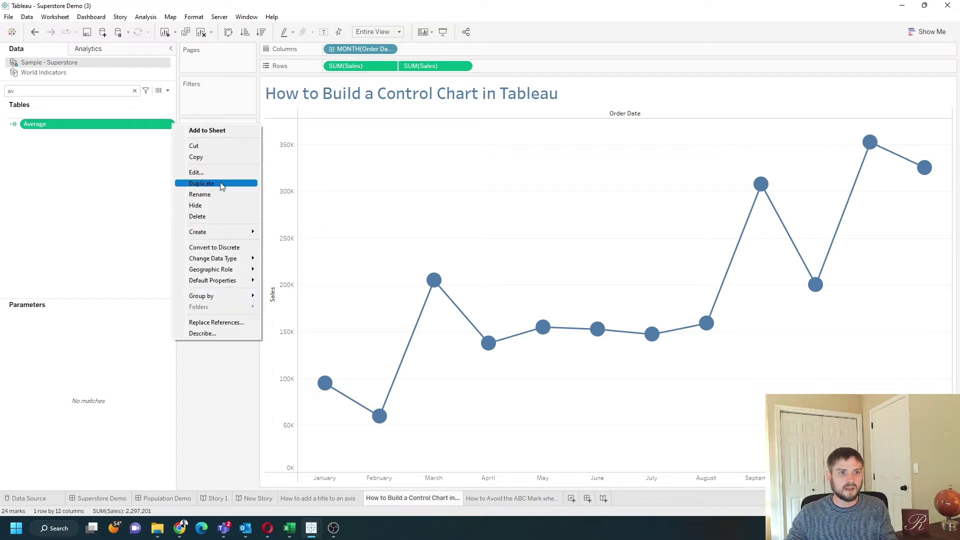
{"action": "left_click", "coordinate": [217, 172]}
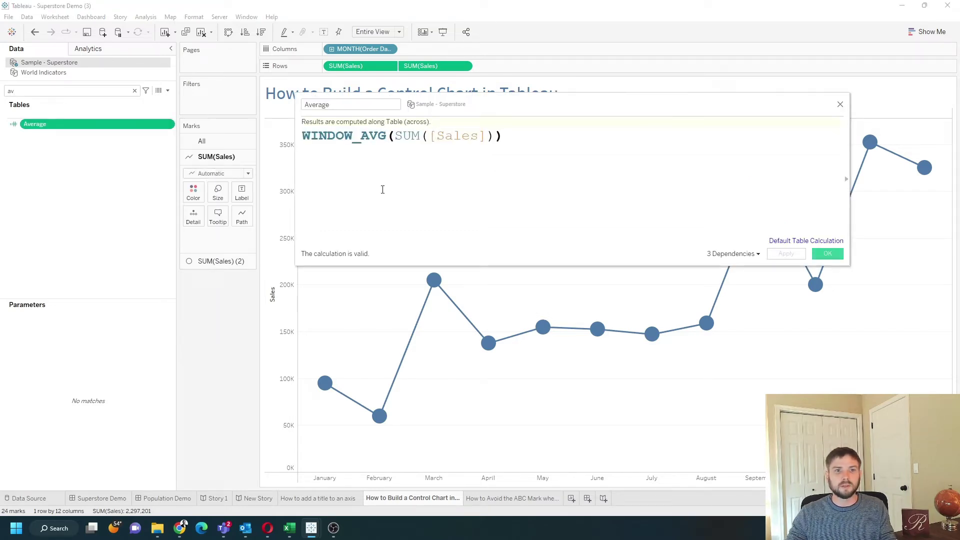
{"action": "left_click_drag", "start_coordinate": [427, 105], "coordinate": [496, 90]}
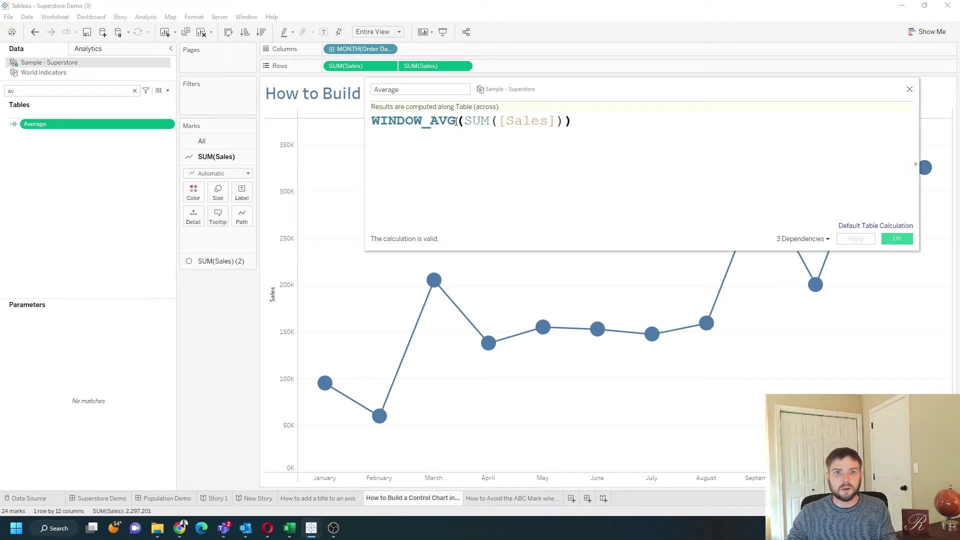
{"action": "left_click_drag", "start_coordinate": [456, 120], "coordinate": [556, 121]}
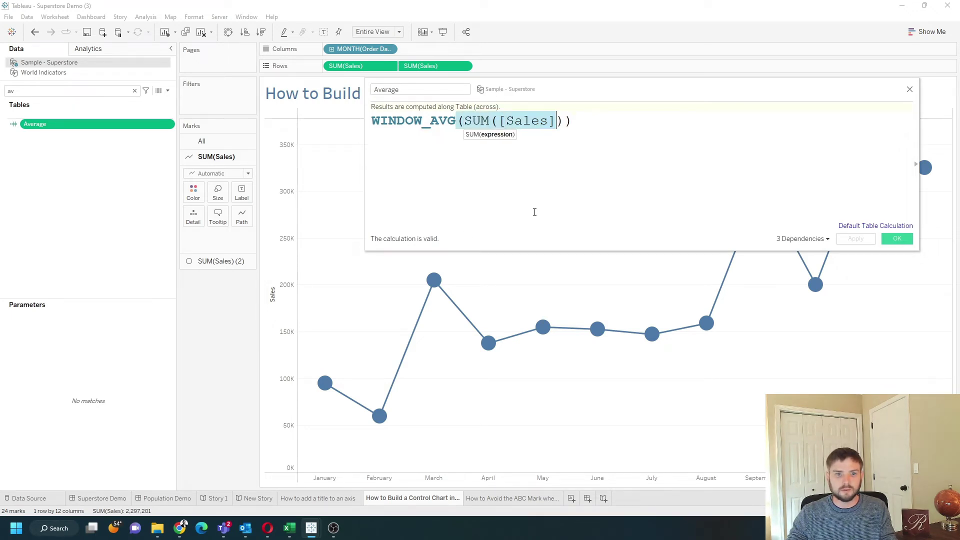
{"action": "left_click", "coordinate": [897, 239]}
{"action": "left_click_drag", "start_coordinate": [50, 125], "coordinate": [200, 235]}
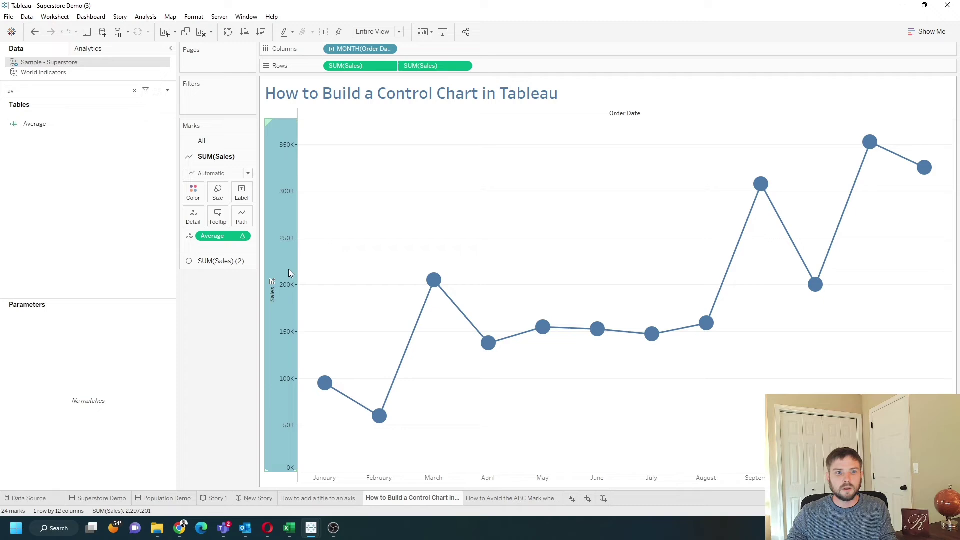
- Add a dashed reference line on the Sales axis at Average (about 191,433) with no label
{"action": "right_click", "coordinate": [288, 273]}
{"action": "left_click", "coordinate": [340, 383]}
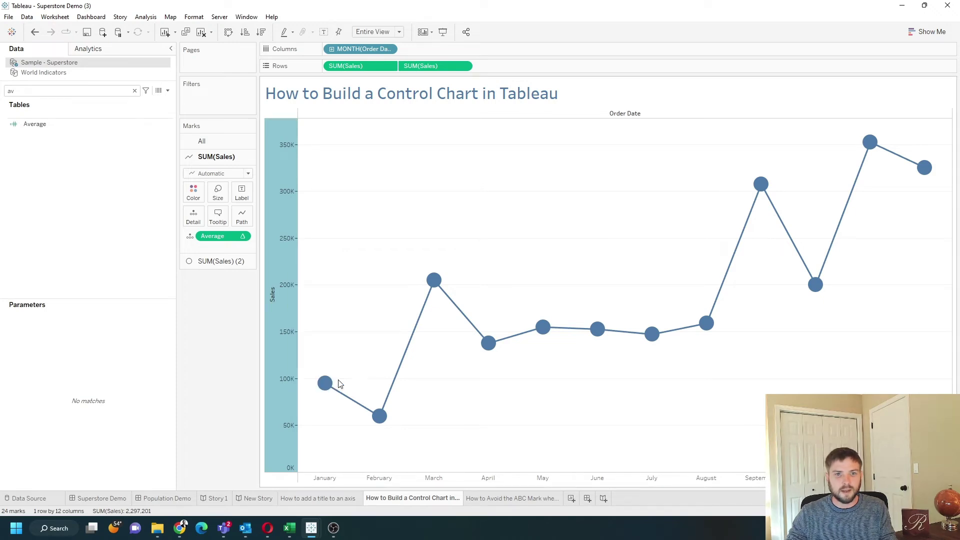
{"action": "left_click", "coordinate": [476, 214]}
{"action": "left_click", "coordinate": [470, 224]}
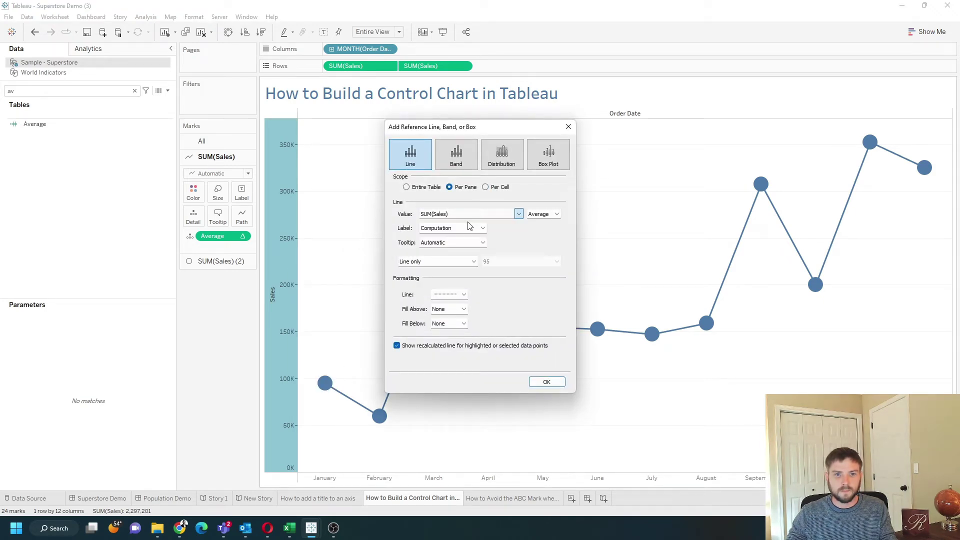
{"action": "left_click", "coordinate": [443, 230]}
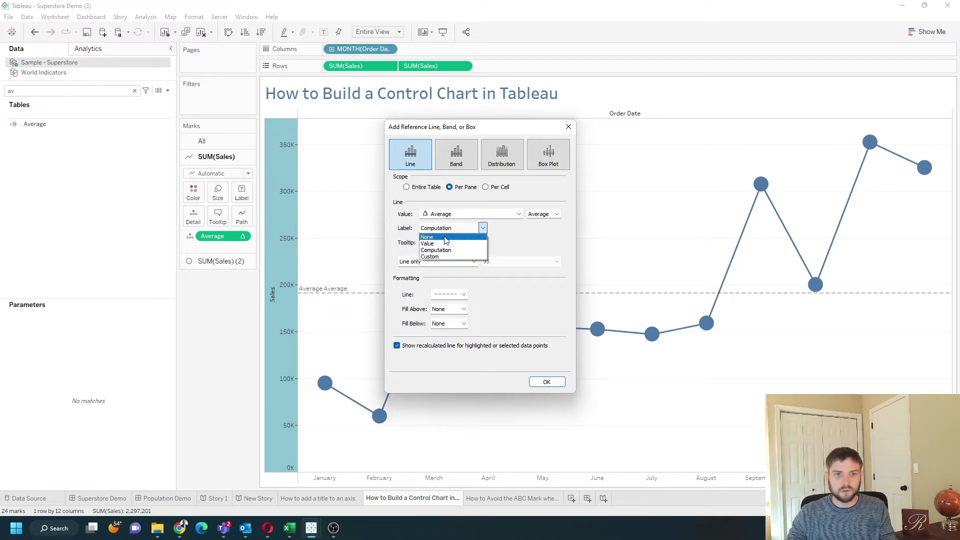
{"action": "left_click", "coordinate": [438, 237]}
{"action": "left_click", "coordinate": [546, 382]}
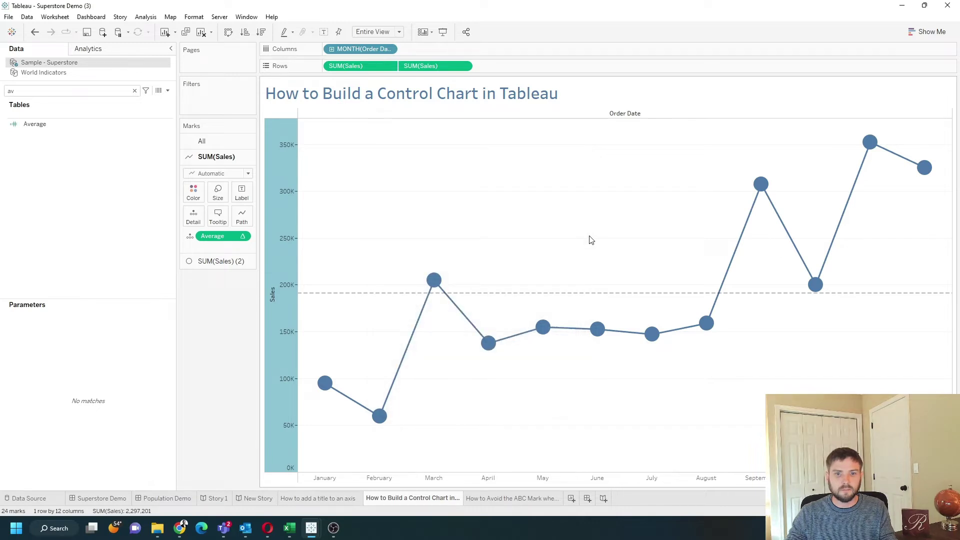
{"action": "mouse_move", "coordinate": [608, 296]}
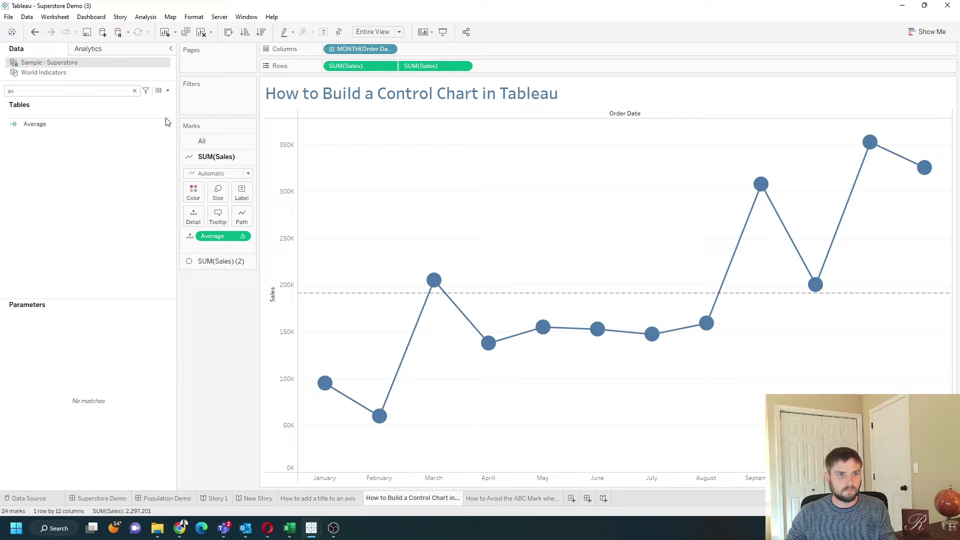
- Filter fields by 'cl' and review the LCL formula [Average]-[STD]*WINDOW_STDEV(SUM([Sales]))
{"action": "left_click", "coordinate": [135, 90]}
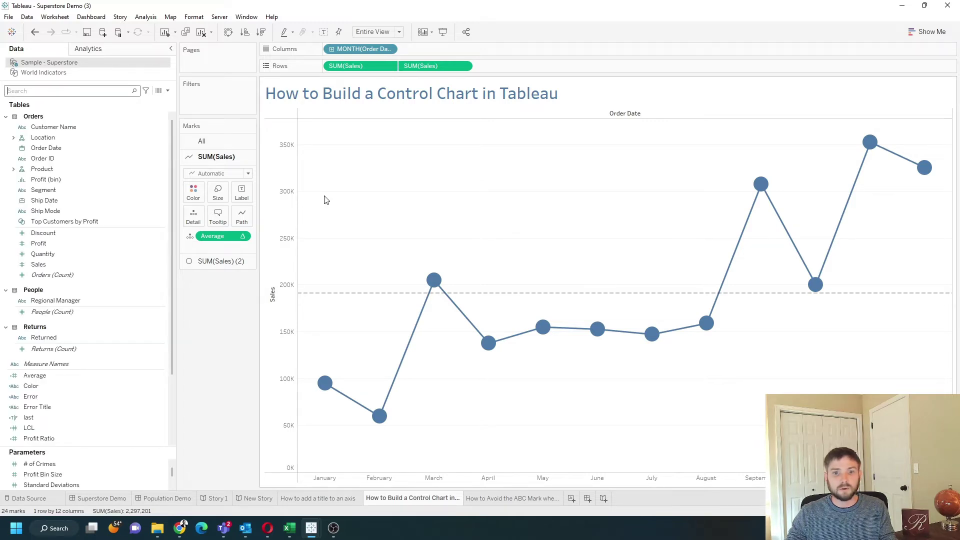
{"action": "left_click", "coordinate": [130, 92]}
{"action": "type", "text": "cl"}
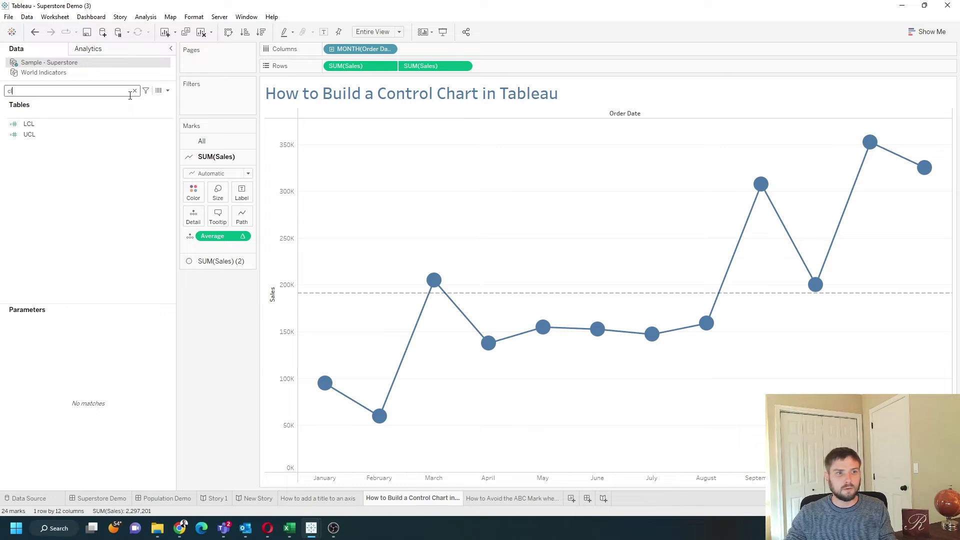
{"action": "right_click", "coordinate": [174, 124]}
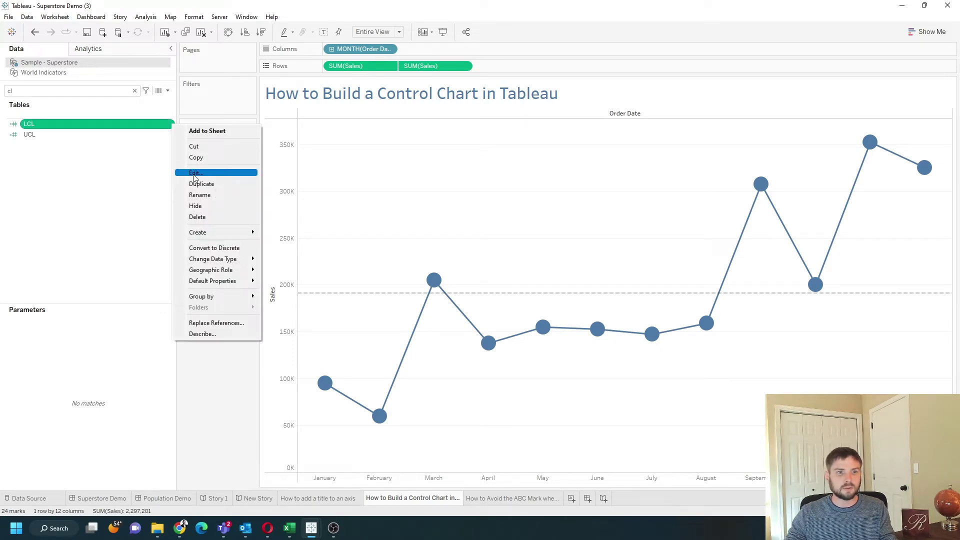
{"action": "left_click", "coordinate": [195, 173]}
{"action": "scroll", "coordinate": [469, 164], "scroll_direction": "up", "scroll_amount": 4}
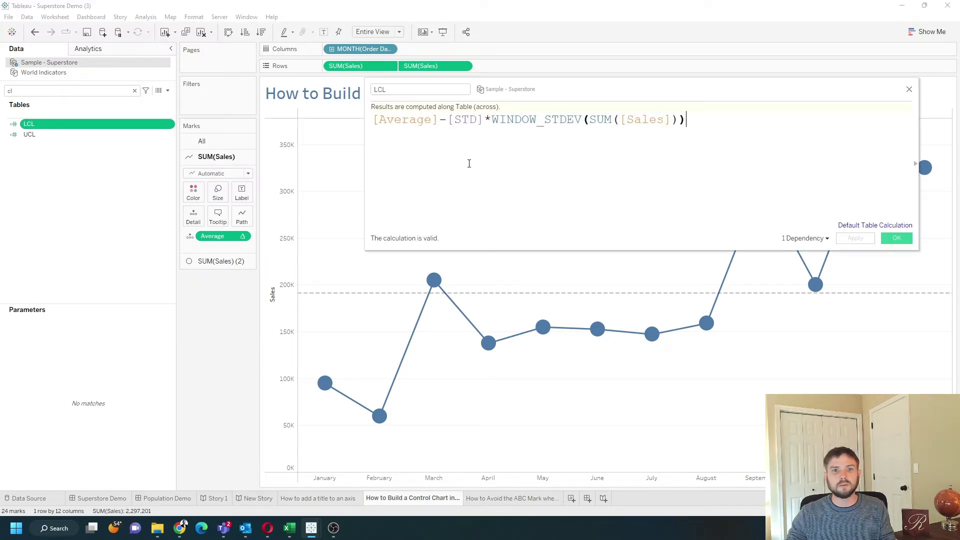
{"action": "left_click_drag", "start_coordinate": [515, 95], "coordinate": [463, 127]}
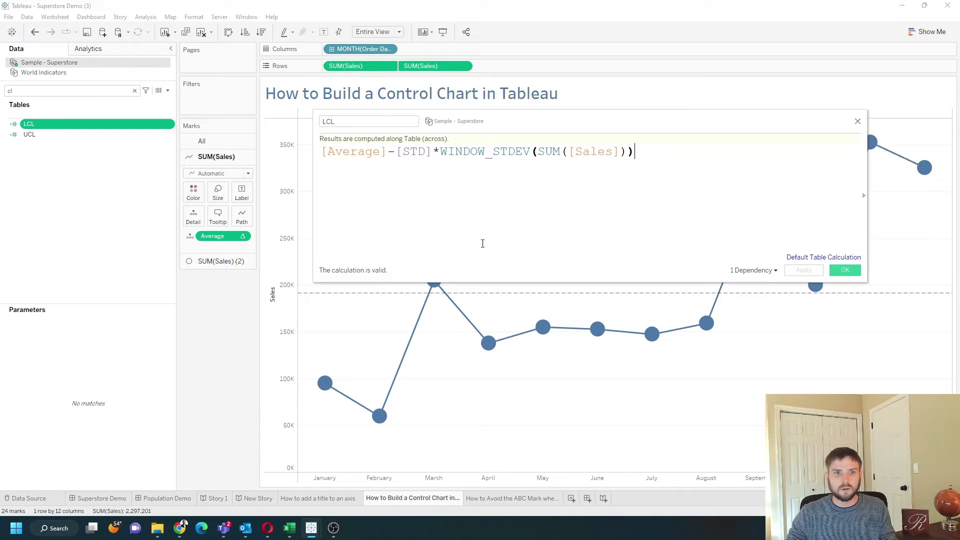
{"action": "left_click", "coordinate": [364, 152]}
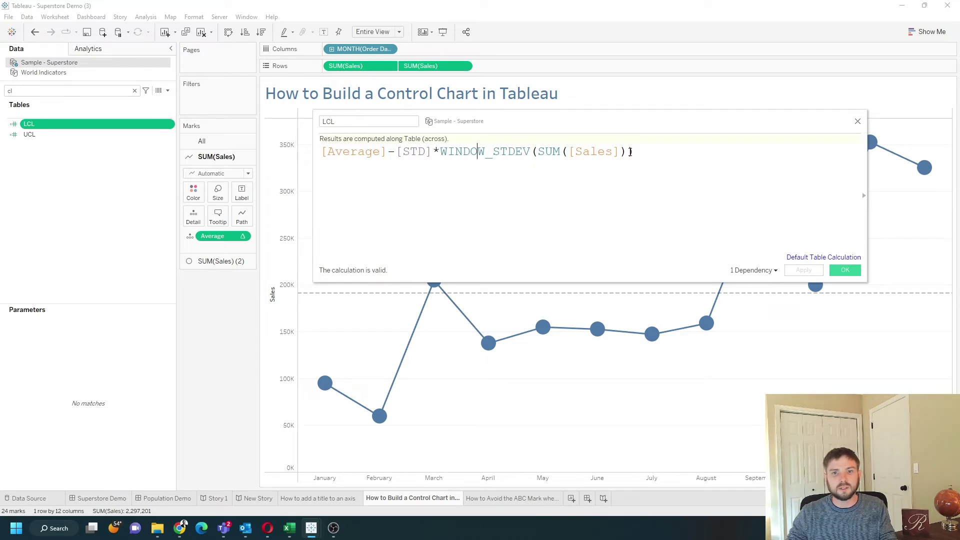
{"action": "left_click", "coordinate": [846, 271]}
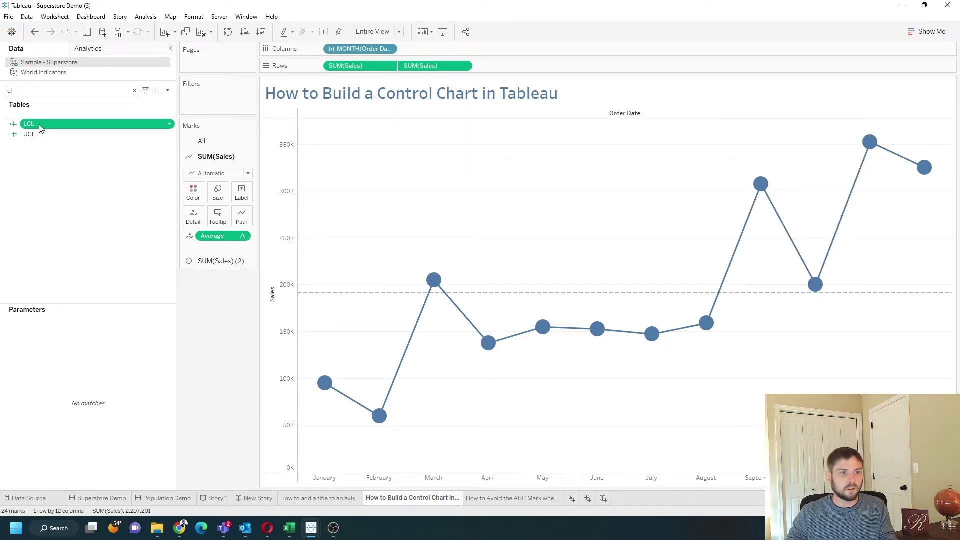
- Put LCL on Detail and add a dotted LCL reference line at about 99,495
{"action": "left_click_drag", "start_coordinate": [41, 128], "coordinate": [196, 219]}
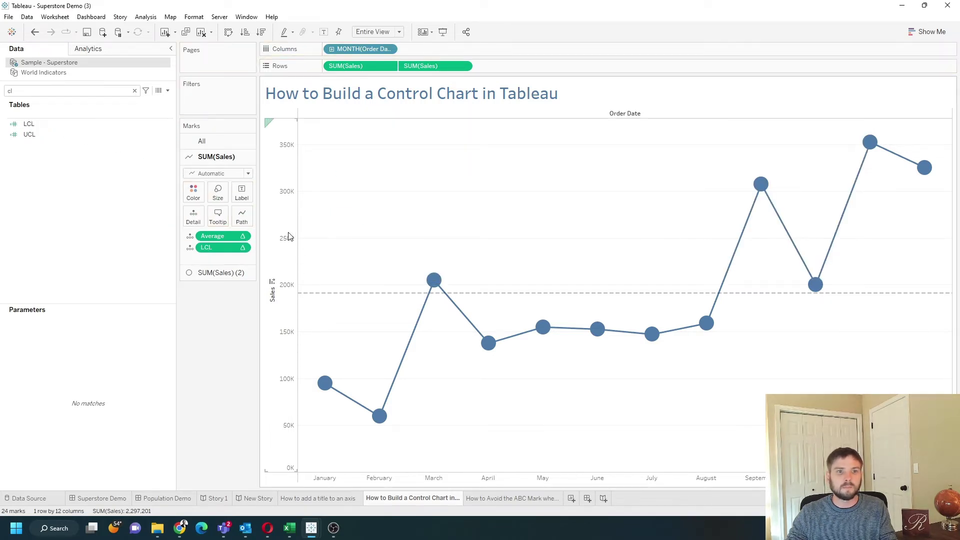
{"action": "right_click", "coordinate": [292, 215]}
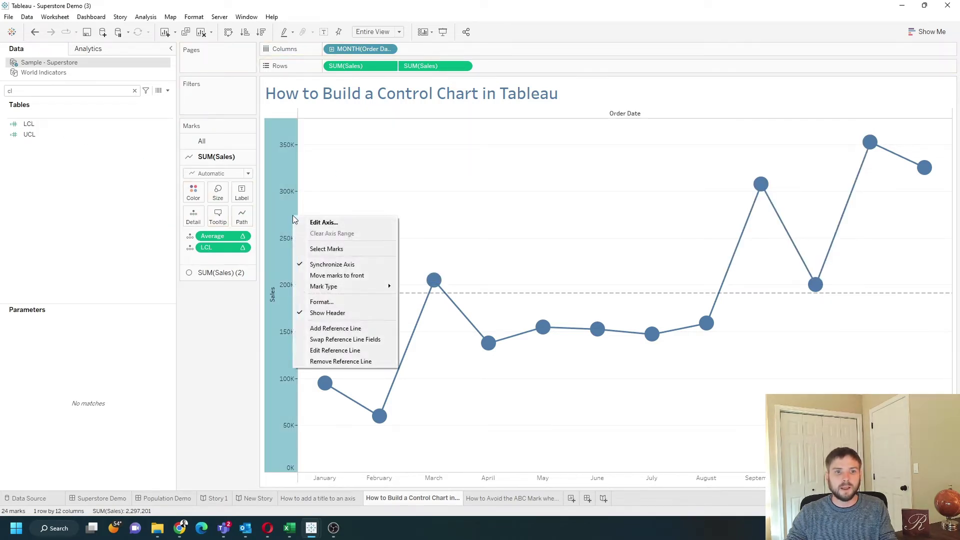
{"action": "left_click", "coordinate": [348, 328]}
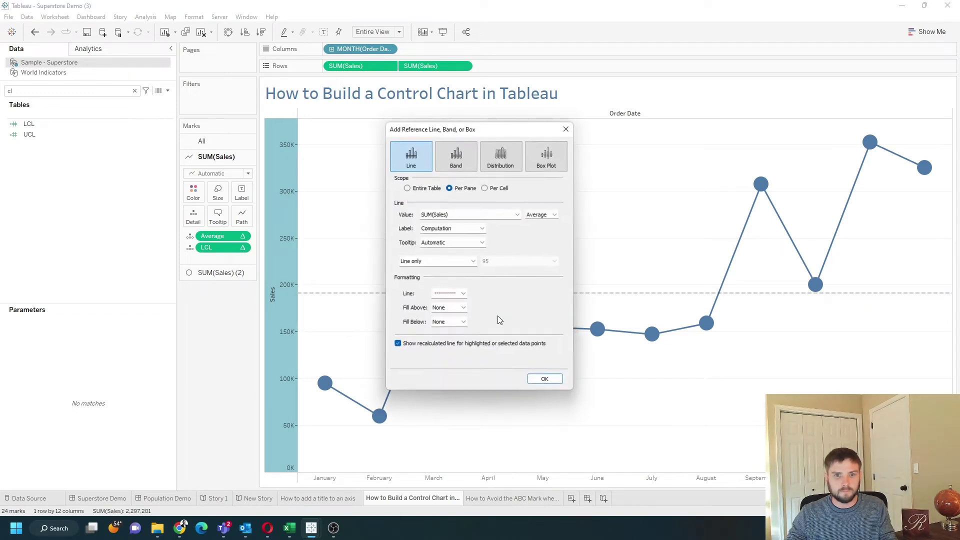
{"action": "left_click", "coordinate": [453, 215]}
{"action": "left_click", "coordinate": [437, 234]}
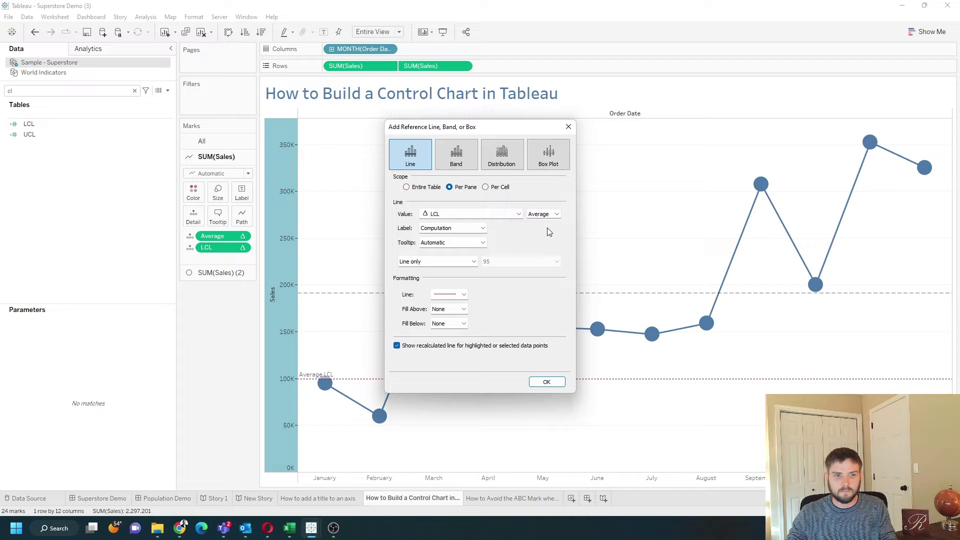
{"action": "left_click", "coordinate": [547, 382]}
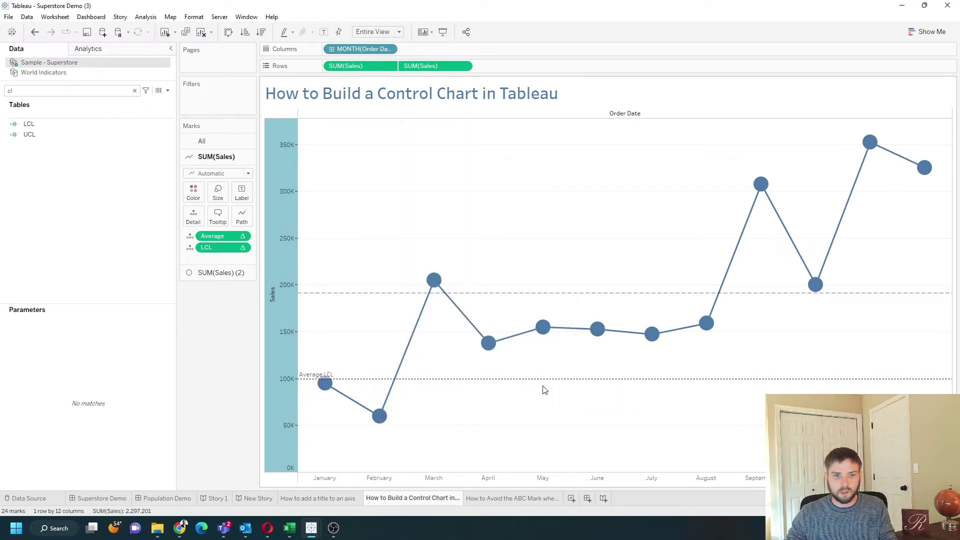
{"action": "mouse_move", "coordinate": [383, 385]}
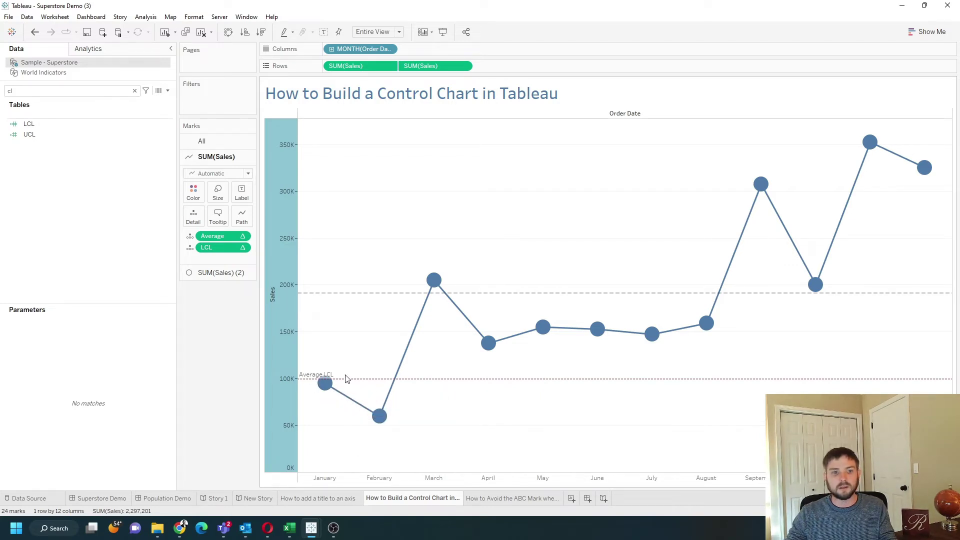
- Review the UCL calculation and add UCL to the Marks card Detail
{"action": "left_click", "coordinate": [152, 137]}
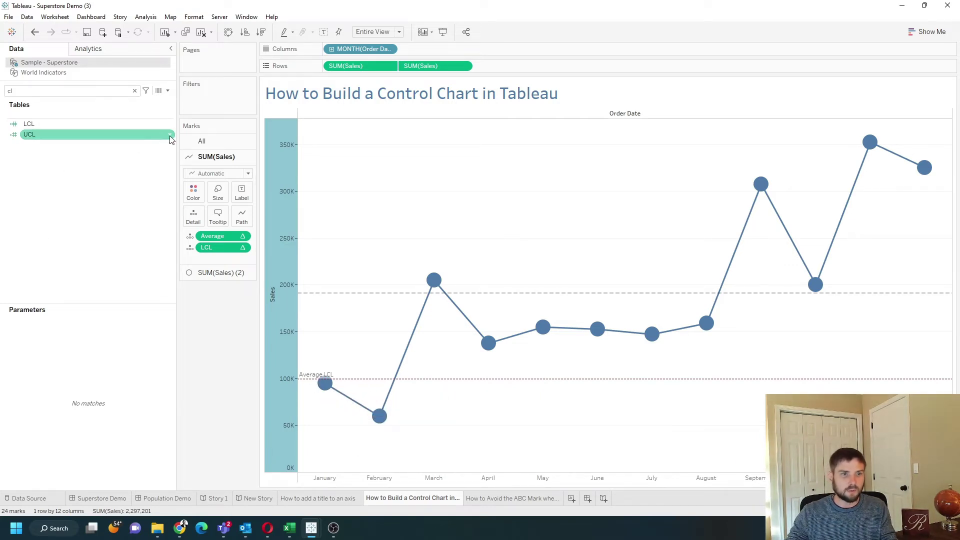
{"action": "right_click", "coordinate": [170, 136]}
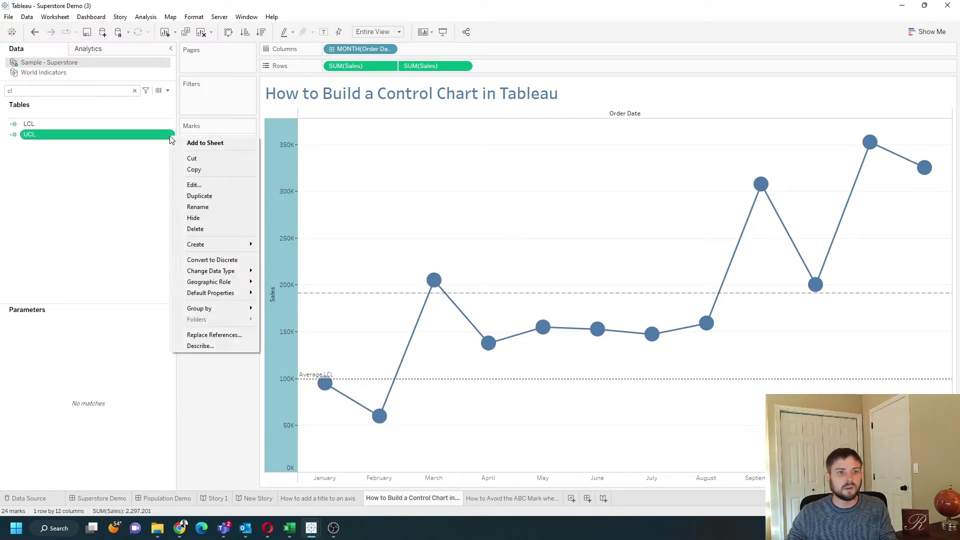
{"action": "left_click", "coordinate": [217, 186]}
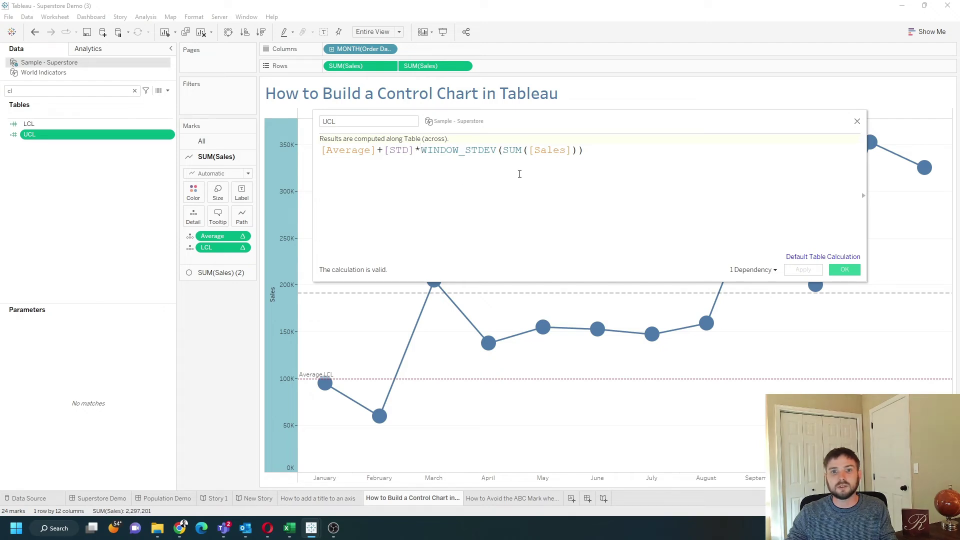
{"action": "left_click", "coordinate": [850, 273]}
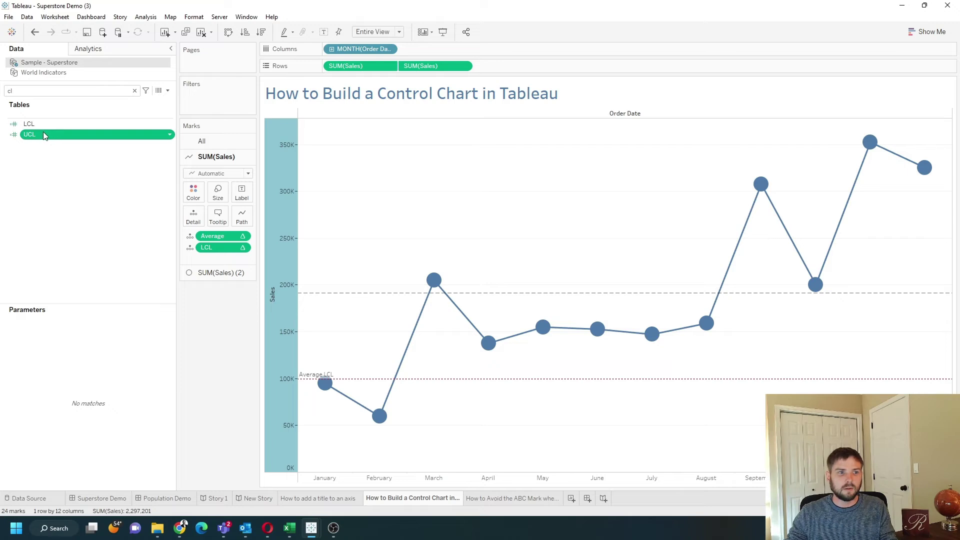
{"action": "left_click_drag", "start_coordinate": [43, 131], "coordinate": [193, 216]}
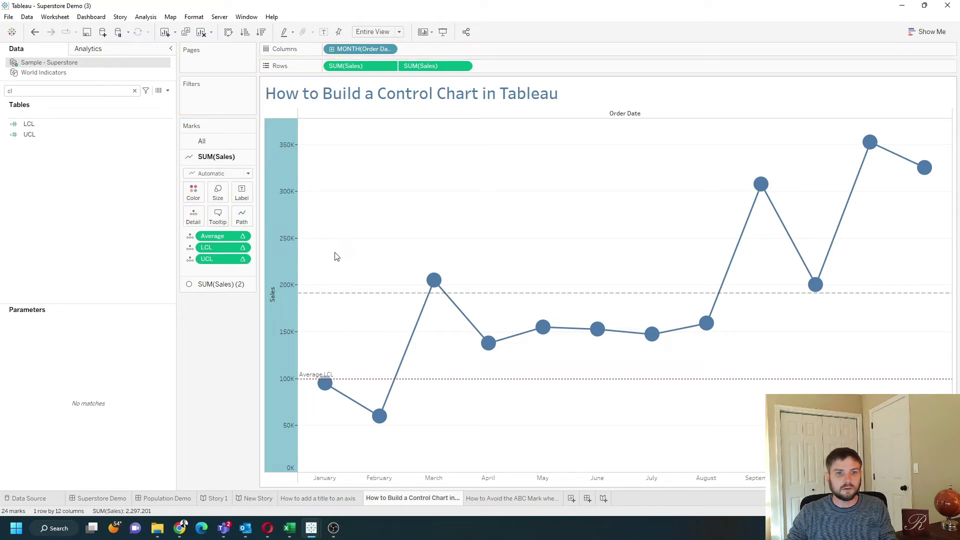
- Add an unlabelled reference line on the Sales axis at UCL, about 283,372
{"action": "right_click", "coordinate": [294, 201]}
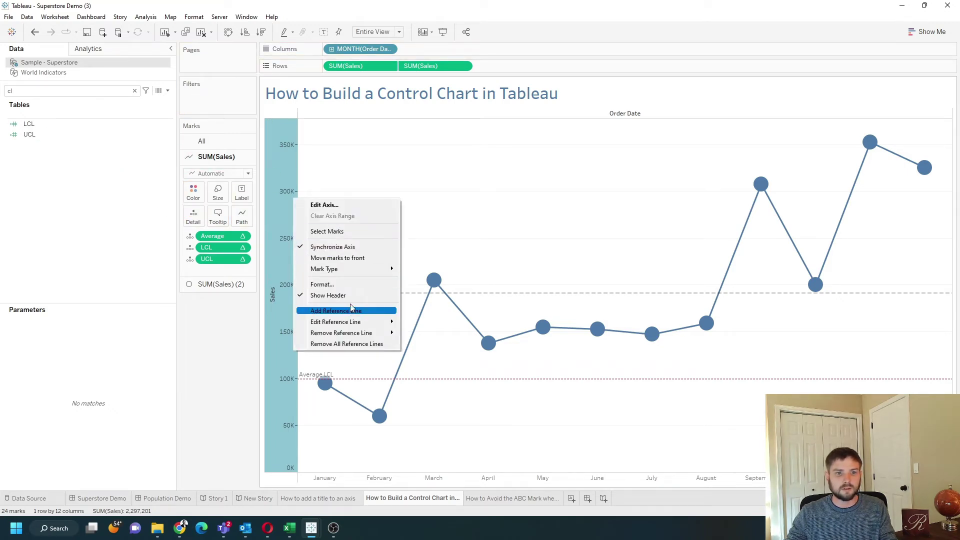
{"action": "left_click", "coordinate": [351, 312]}
{"action": "left_click", "coordinate": [443, 215]}
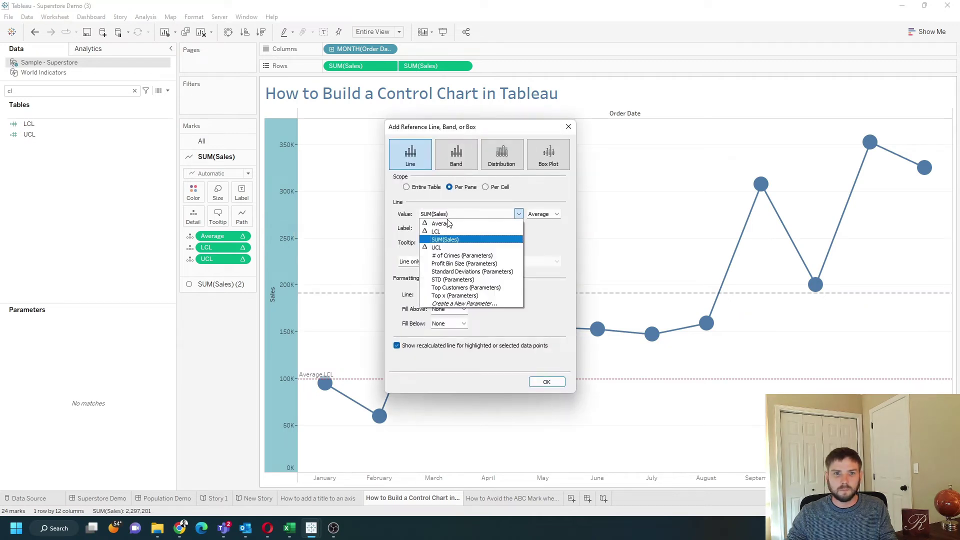
{"action": "left_click", "coordinate": [456, 248]}
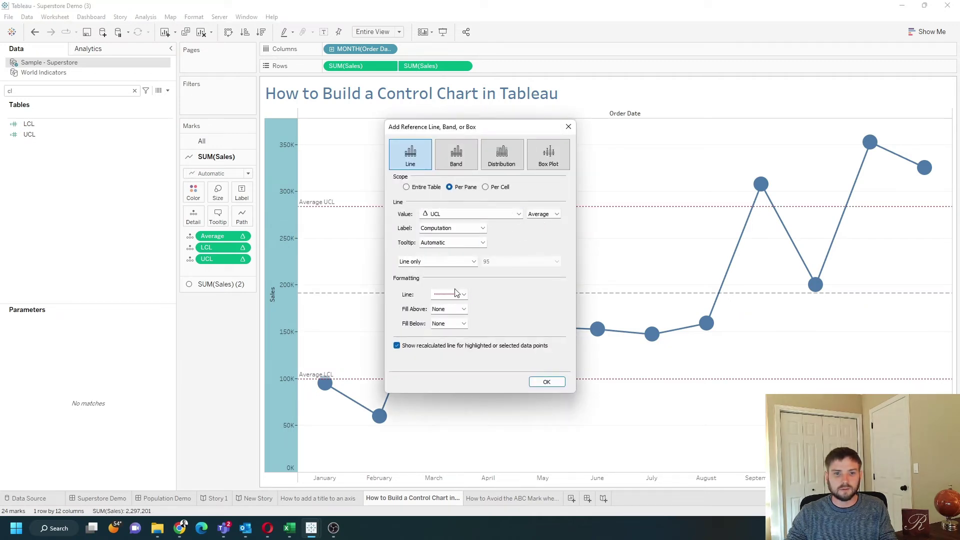
{"action": "left_click", "coordinate": [448, 229]}
{"action": "left_click", "coordinate": [435, 236]}
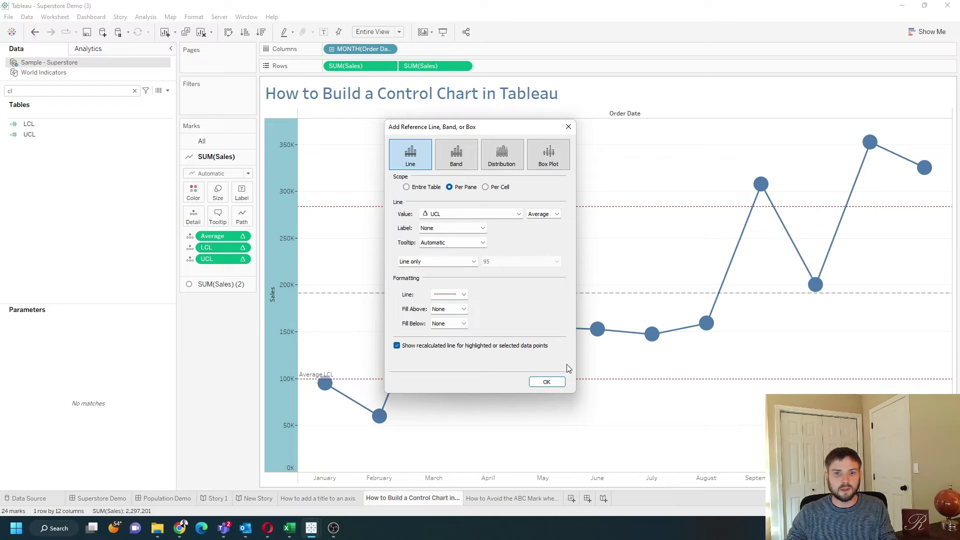
{"action": "left_click", "coordinate": [547, 382]}
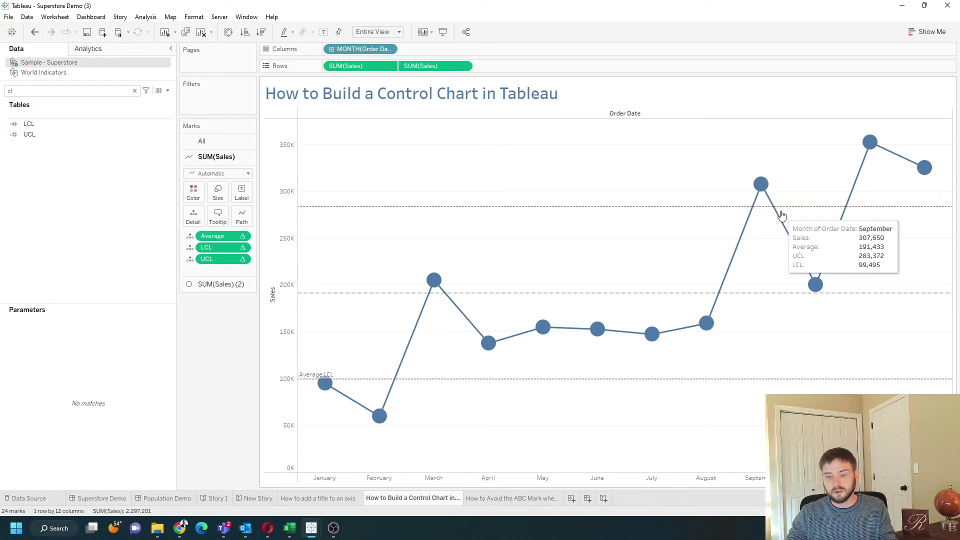
- Filter the fields to Color and open the Color calculation
{"action": "mouse_move", "coordinate": [766, 191]}
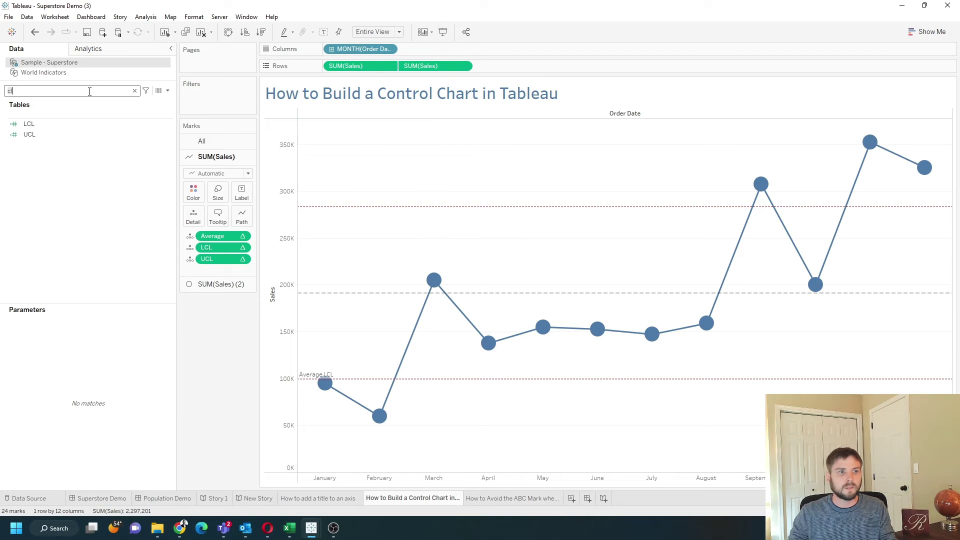
{"action": "key", "text": "BackSpace"}
{"action": "type", "text": "ol"}
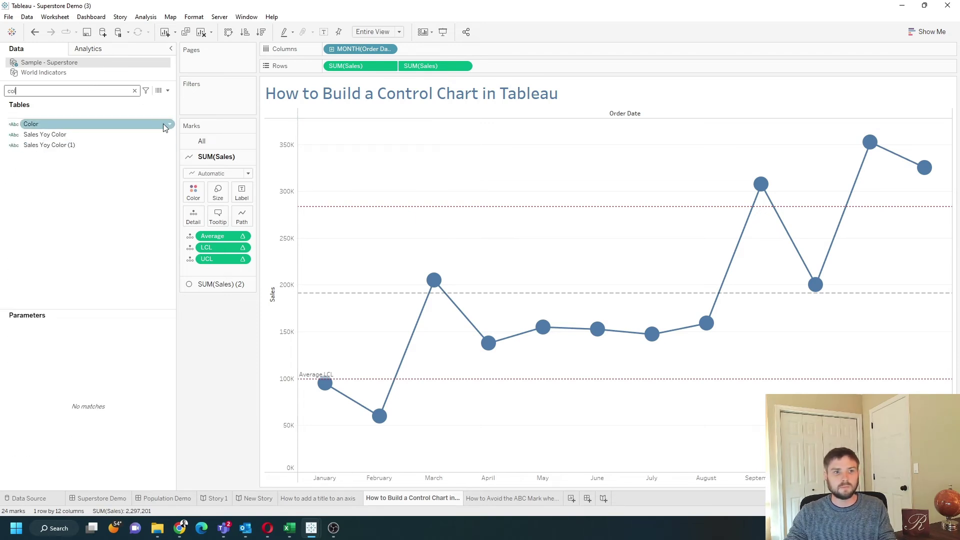
{"action": "left_click", "coordinate": [171, 124]}
{"action": "left_click", "coordinate": [197, 172]}
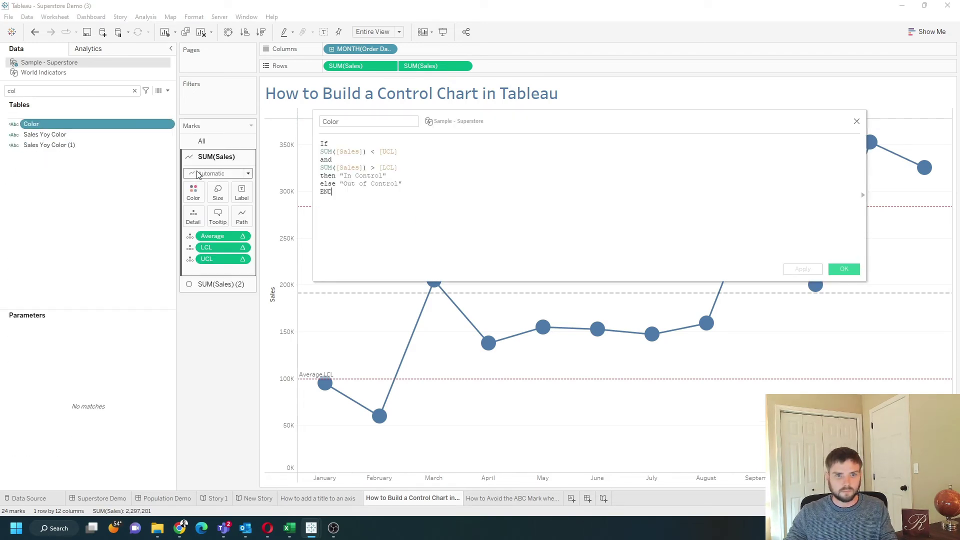
{"action": "scroll", "coordinate": [450, 185], "scroll_direction": "up", "scroll_amount": 2}
- Review the In Control/Out of Control IF formula and colour the SUM(Sales) (2) dots by Color
{"action": "left_click_drag", "start_coordinate": [460, 120], "coordinate": [570, 94]}
{"action": "left_click_drag", "start_coordinate": [503, 131], "coordinate": [436, 129]}
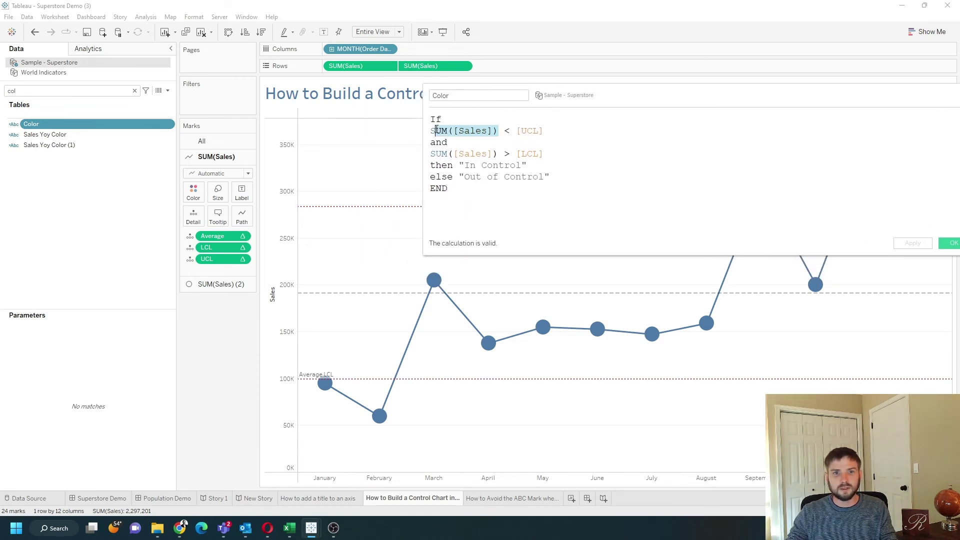
{"action": "left_click_drag", "start_coordinate": [505, 131], "coordinate": [555, 131]}
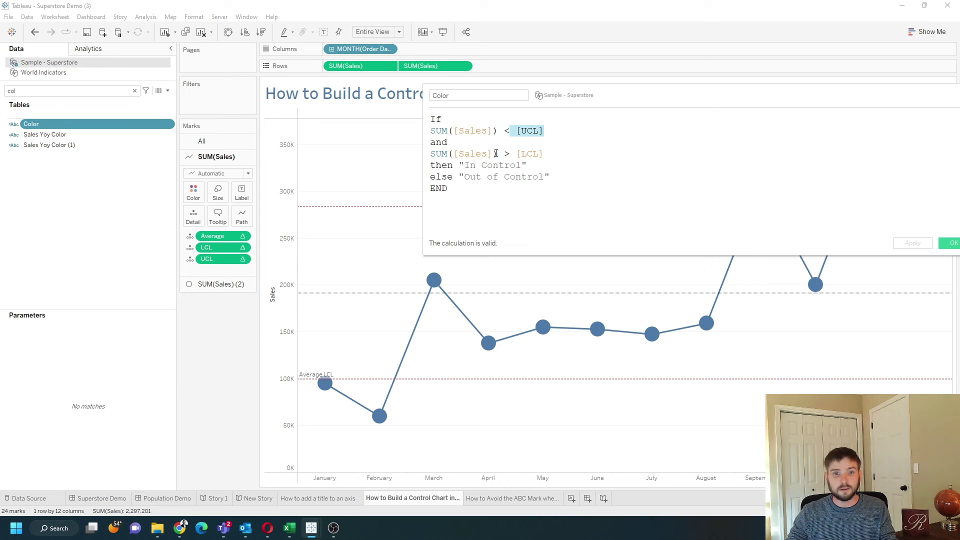
{"action": "triple_click", "coordinate": [569, 153]}
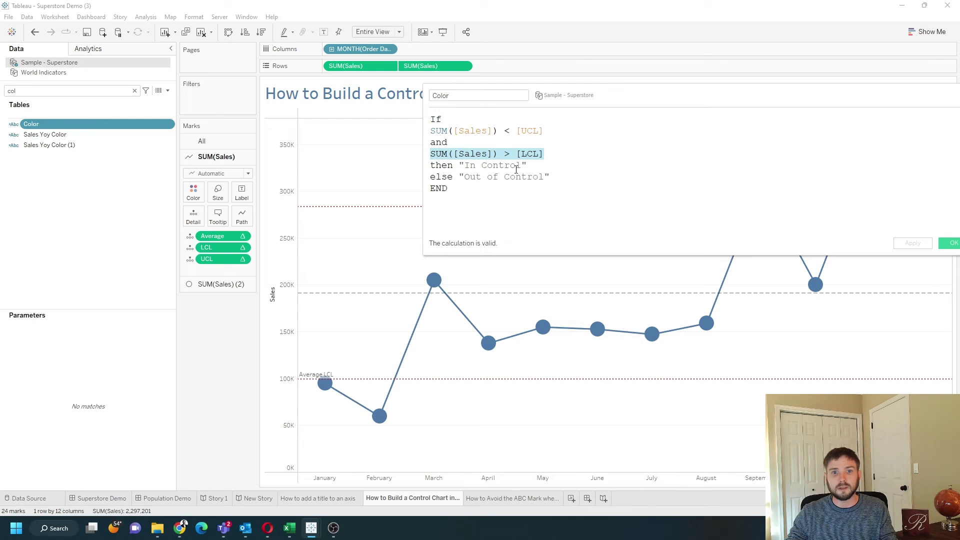
{"action": "left_click_drag", "start_coordinate": [526, 166], "coordinate": [467, 169]}
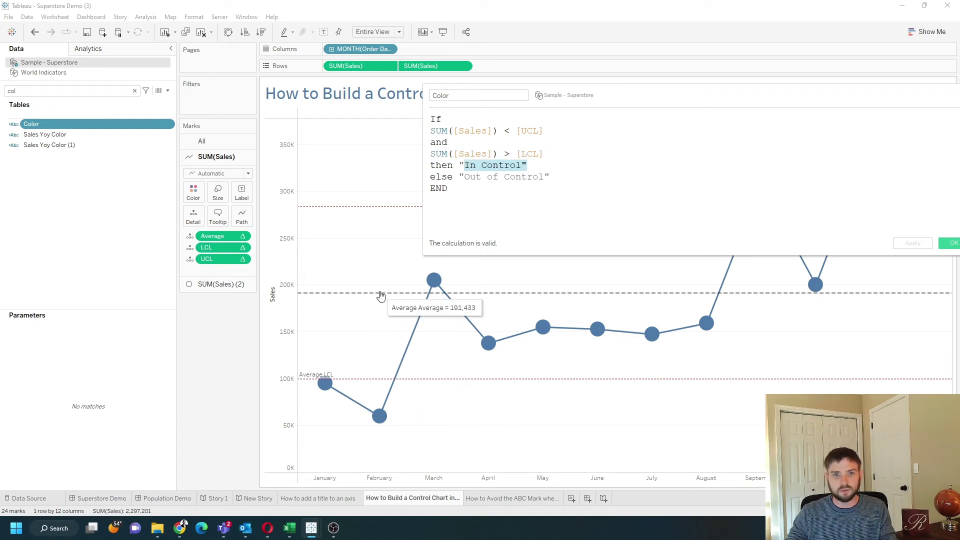
{"action": "left_click_drag", "start_coordinate": [589, 176], "coordinate": [458, 177]}
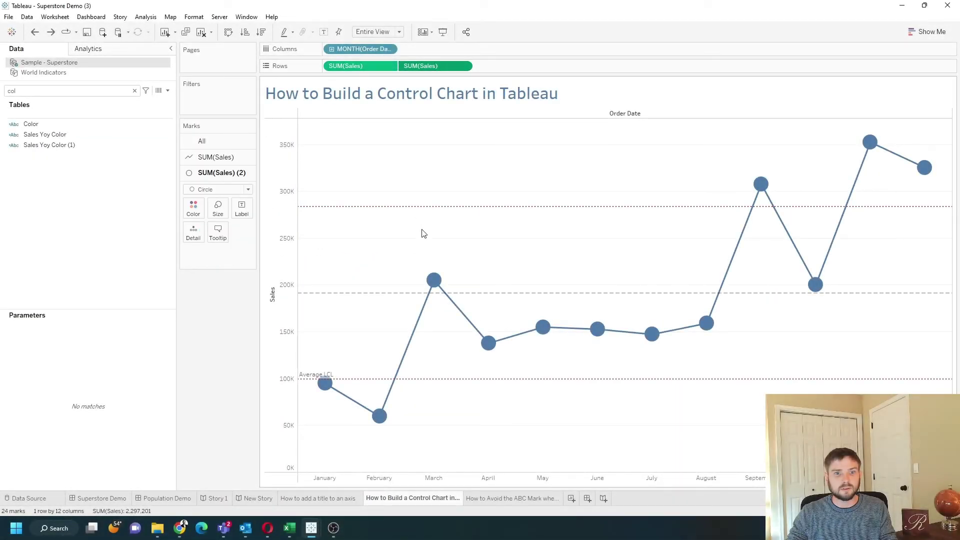
{"action": "mouse_move", "coordinate": [438, 283]}
{"action": "left_click_drag", "start_coordinate": [31, 124], "coordinate": [191, 213]}
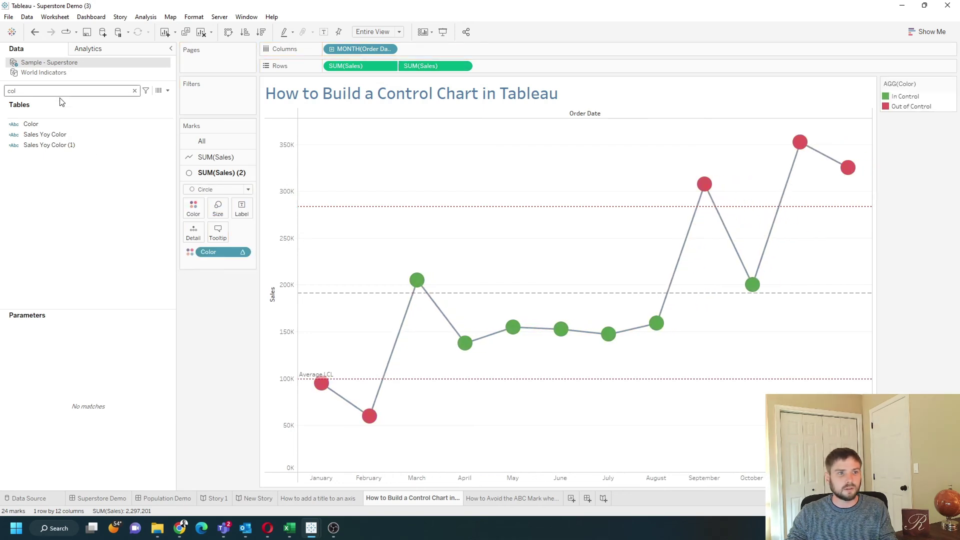
- Show the STD parameter control and set it to 0.5, then 1.5
{"action": "key", "text": "BackSpace"}
{"action": "key", "text": "BackSpace"}
{"action": "key", "text": "BackSpace"}
{"action": "type", "text": "st"}
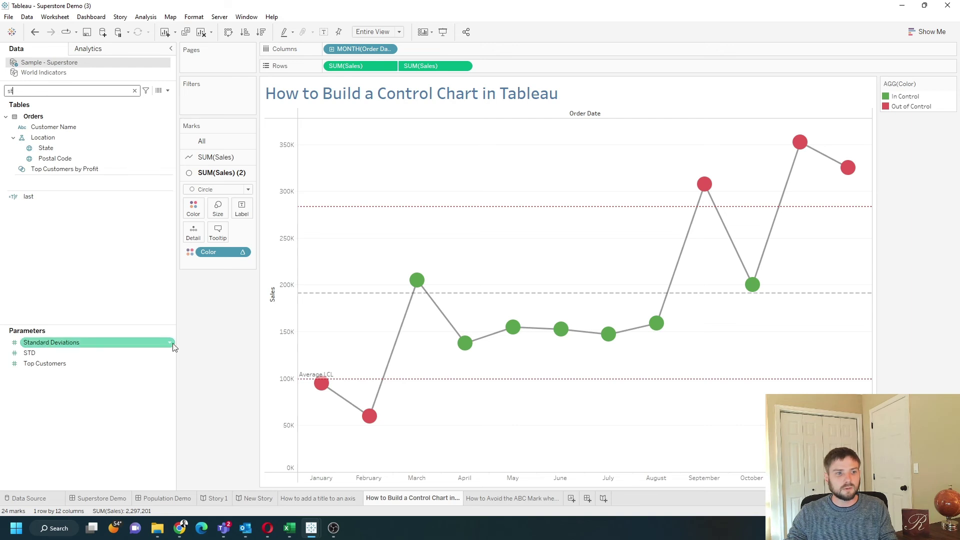
{"action": "right_click", "coordinate": [168, 353]}
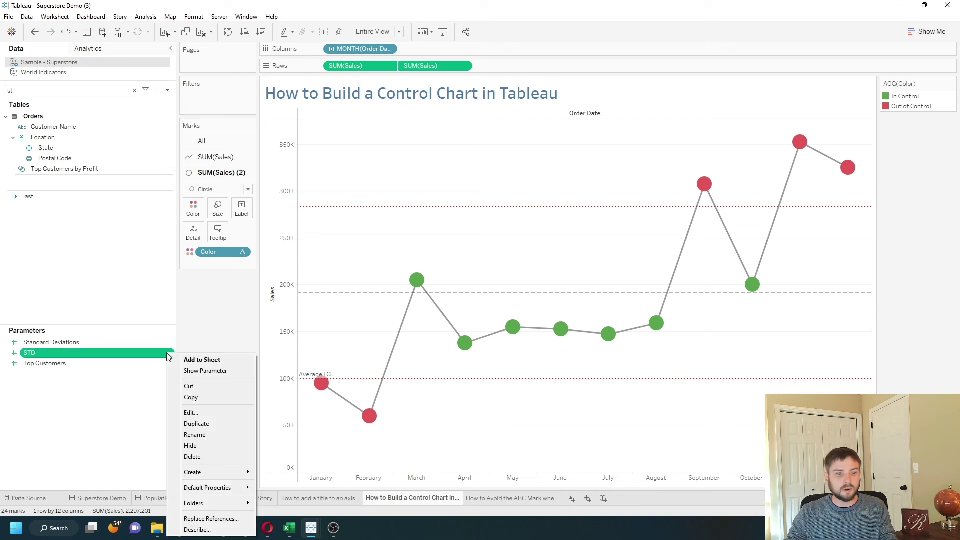
{"action": "left_click", "coordinate": [203, 371]}
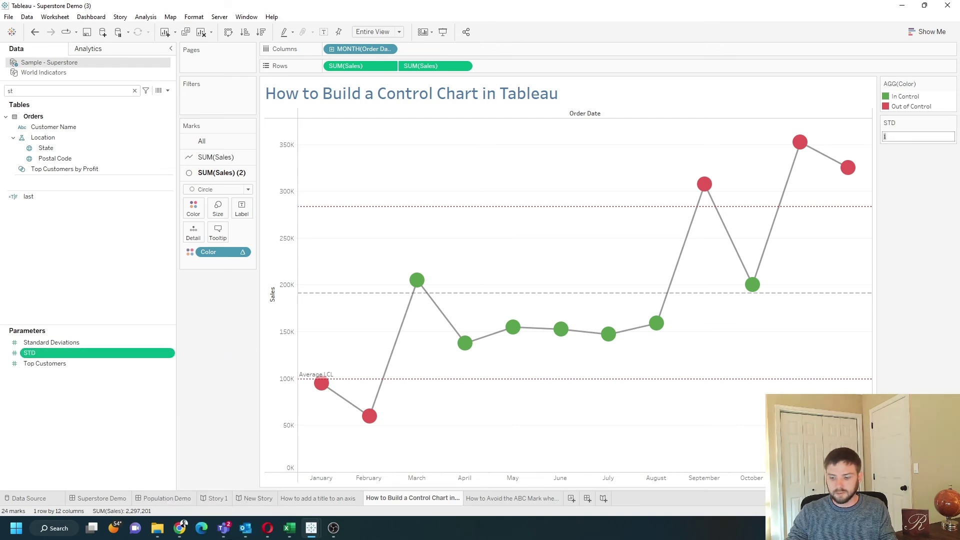
{"action": "type", "text": ".5"}
{"action": "key", "text": "Return"}
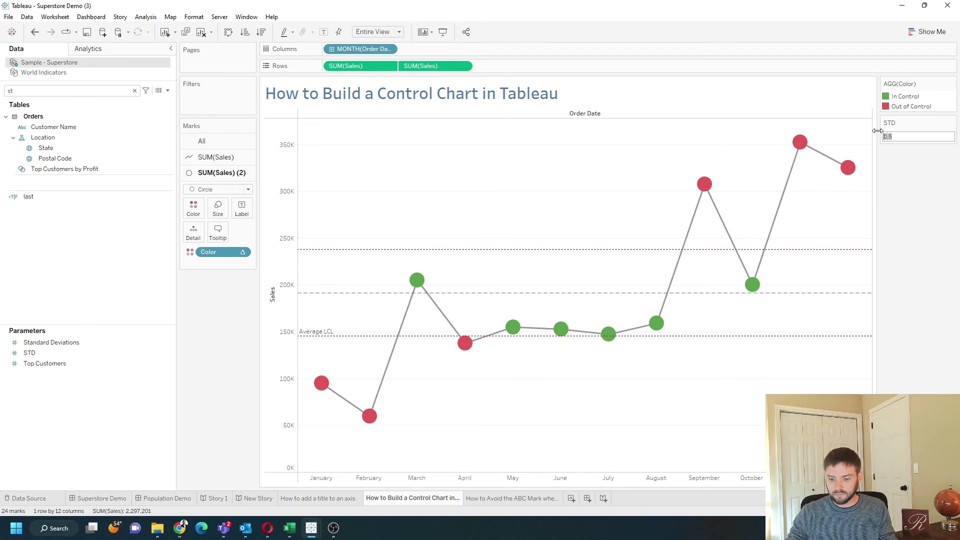
{"action": "key", "text": "Return"}
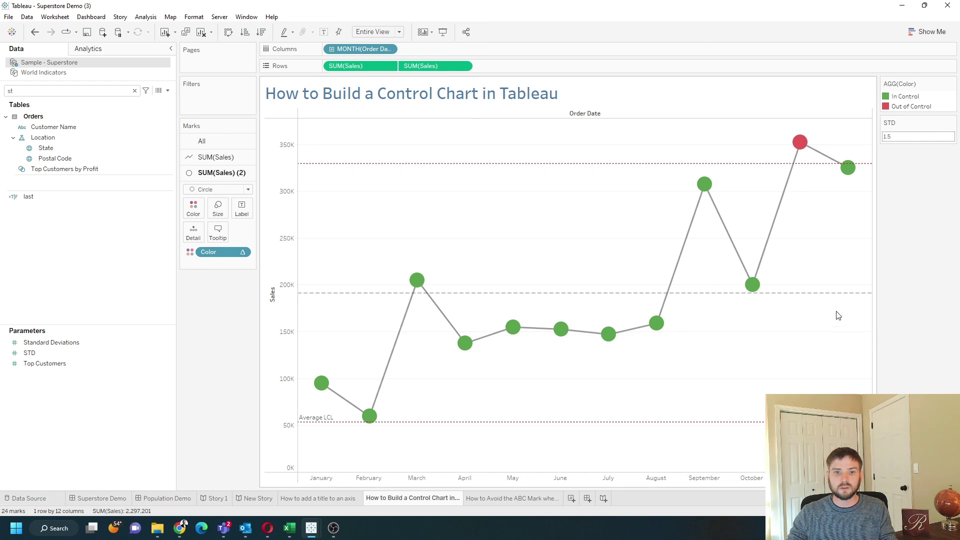